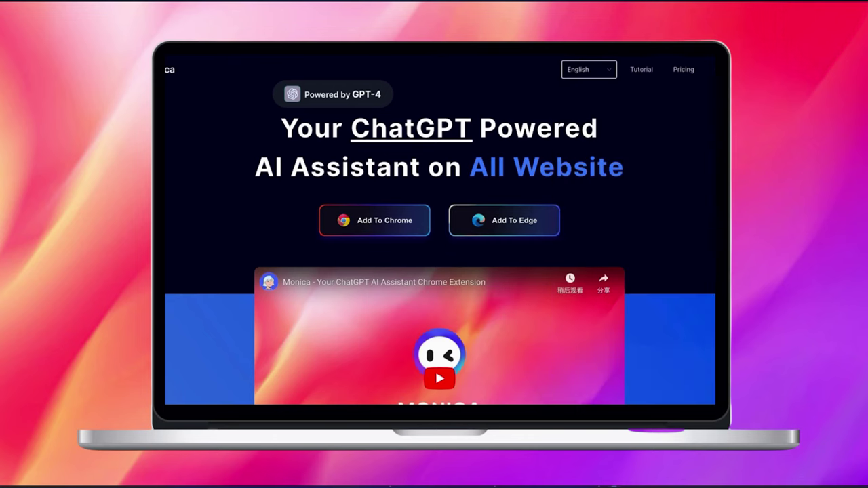
key("super+m")
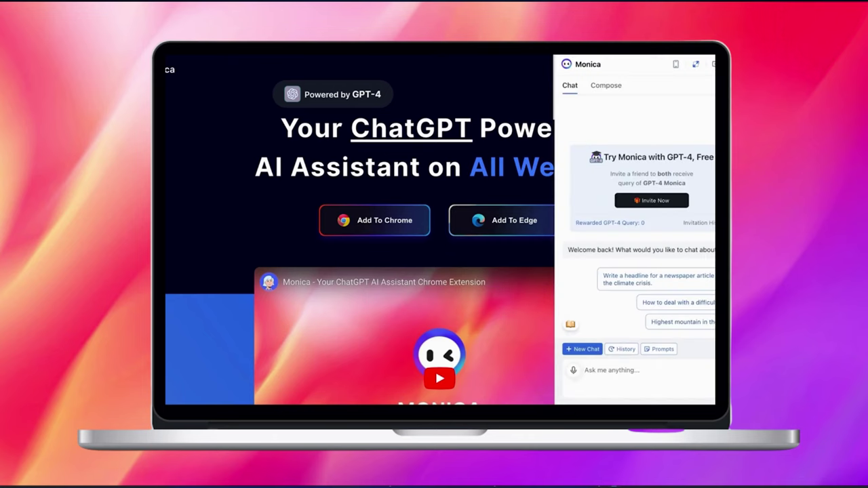
Open Monica and ask today's dollar-to-pound exchange rate
type("Hi,Monica, what's the dollar to")
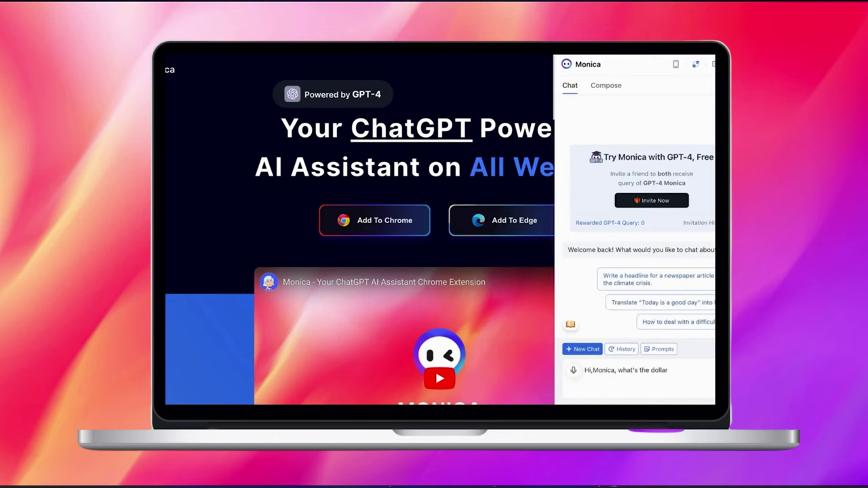
type(" pound exchange rate today?")
key("Return")
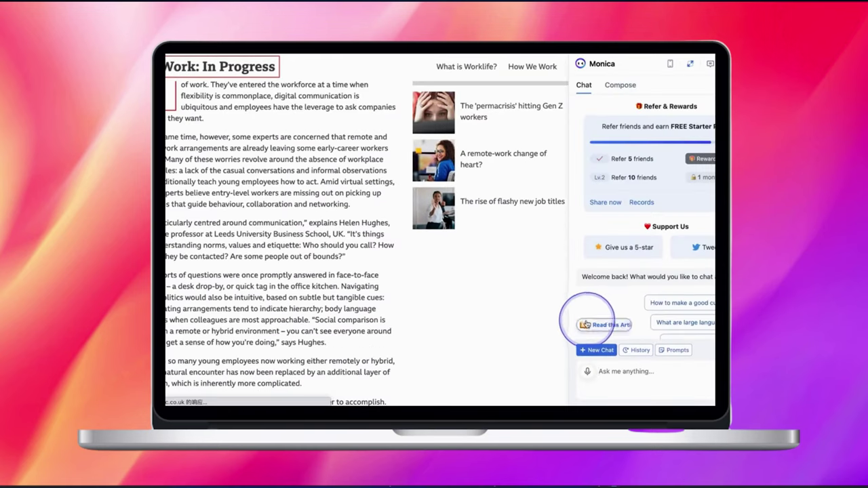
Summarize the article, ask the suggested early-career question, then summarize the YouTube video
left_click(586, 325)
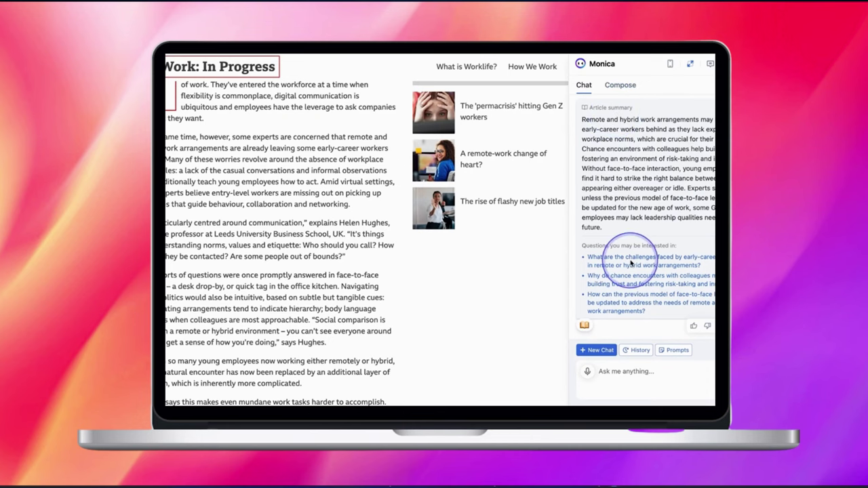
left_click(616, 259)
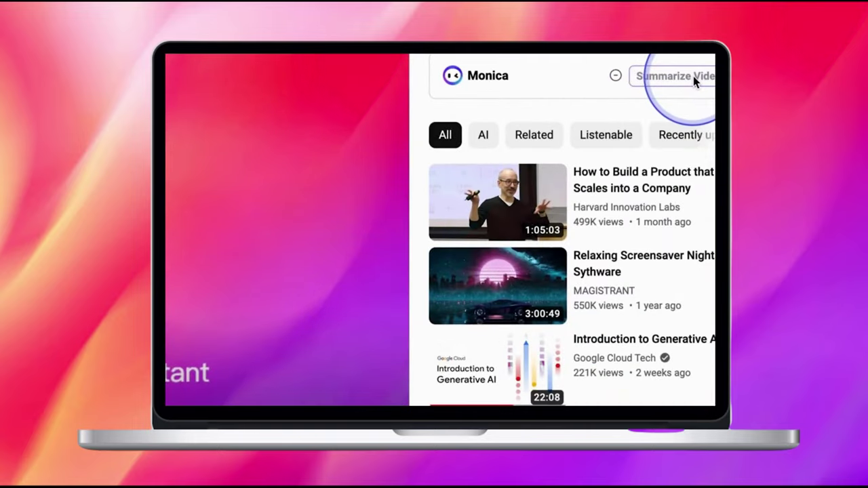
left_click(693, 76)
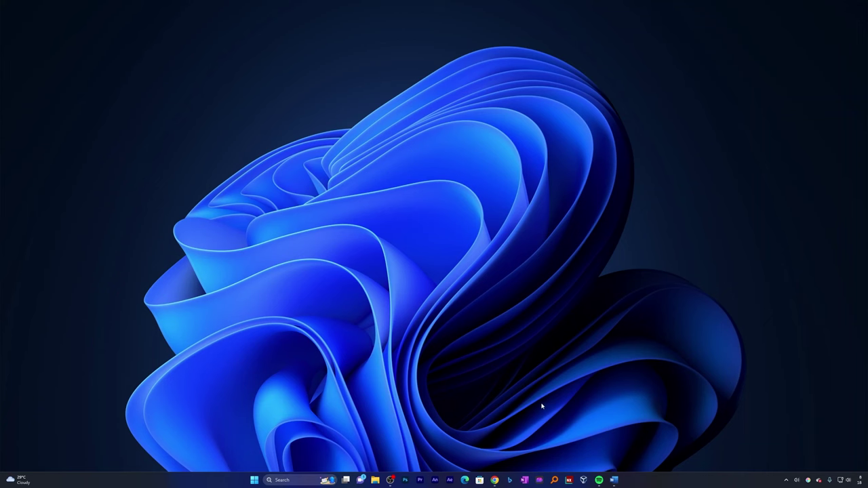
Open the Chrome Web Store from Chrome's Extensions menu
right_click(495, 480)
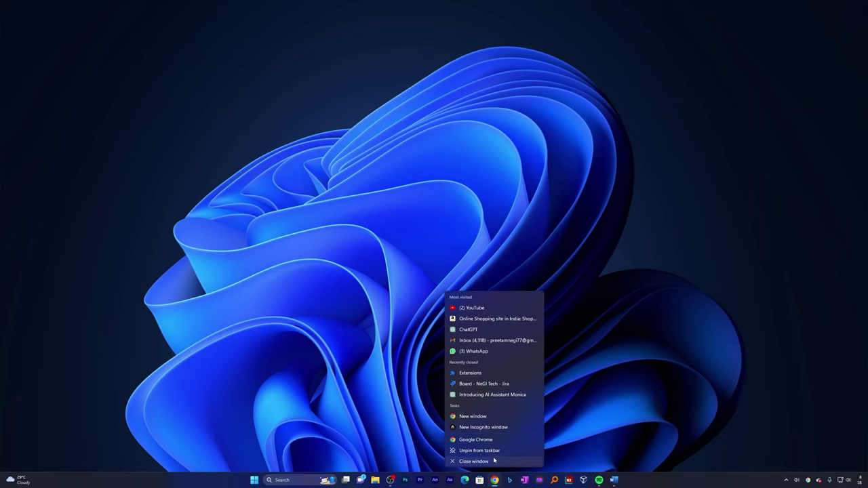
left_click(695, 255)
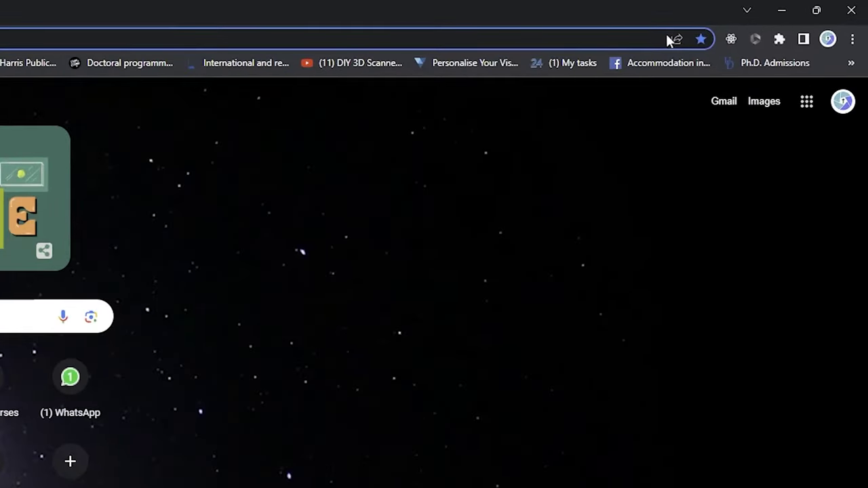
left_click(853, 38)
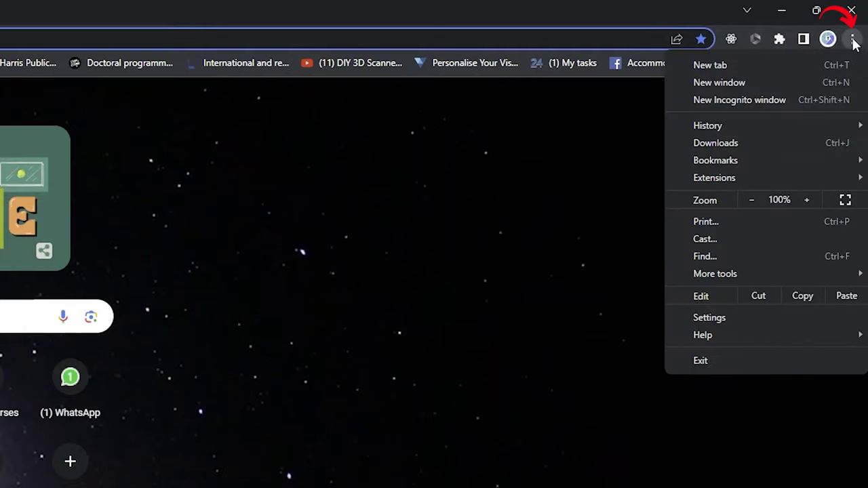
mouse_move(730, 175)
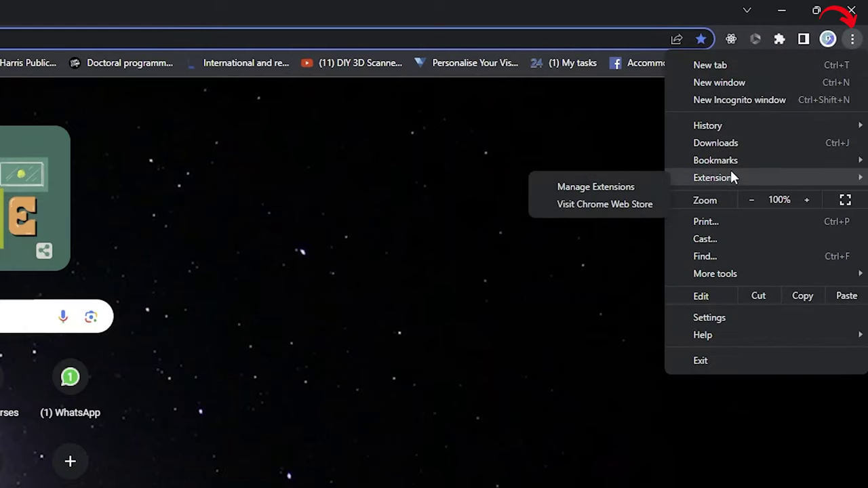
left_click(601, 205)
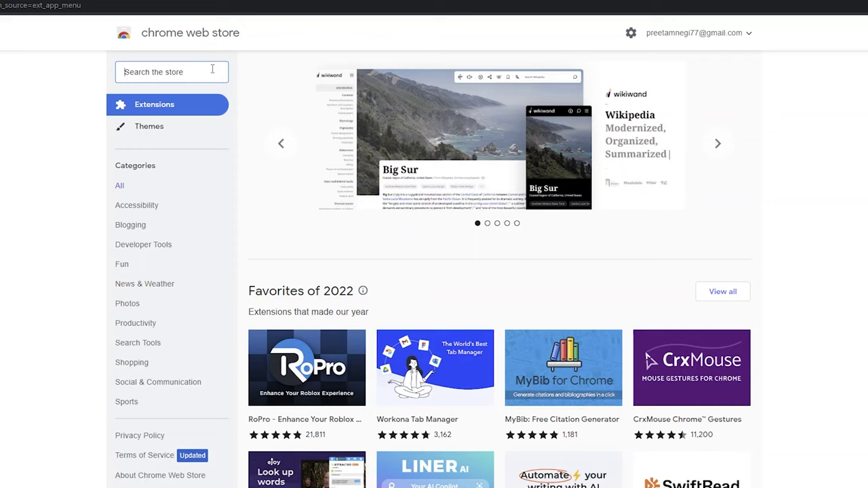
Search the Web Store for 'monica' and add the Monica extension to Chrome
left_click(213, 69)
type("monica")
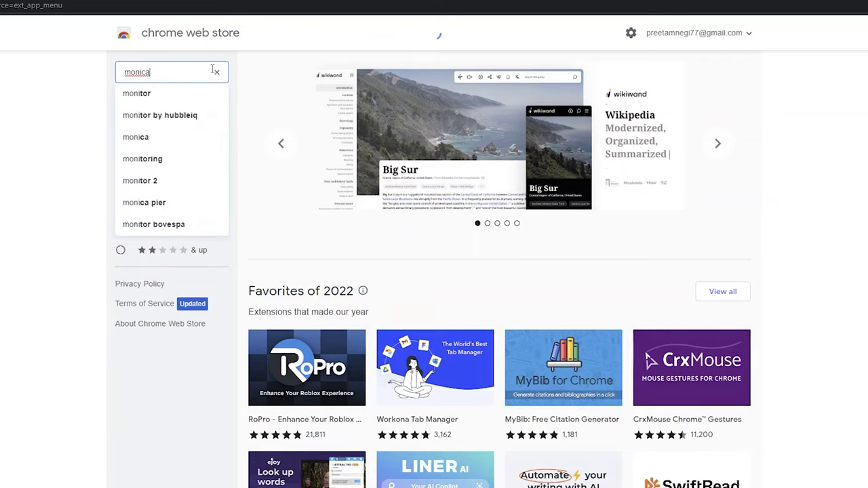
key("Return")
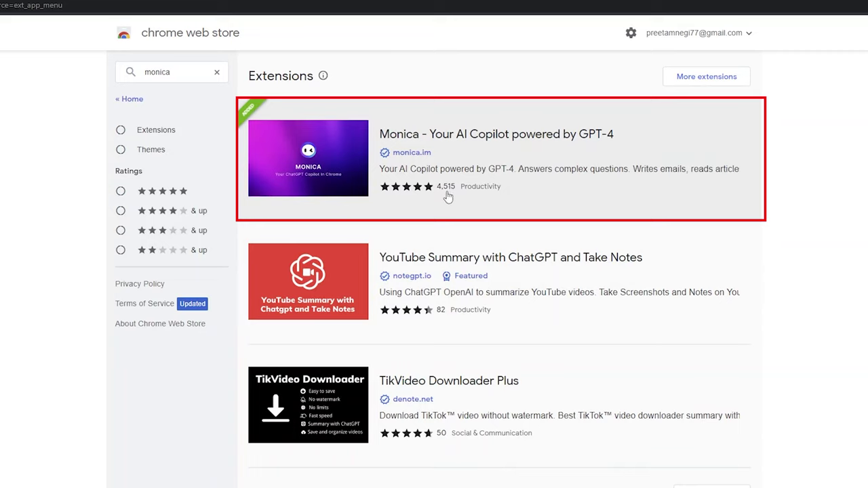
mouse_move(448, 196)
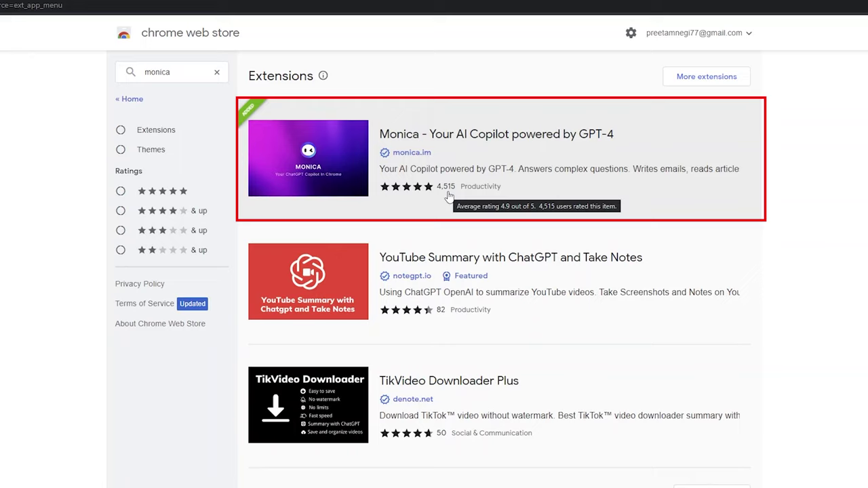
left_click(471, 140)
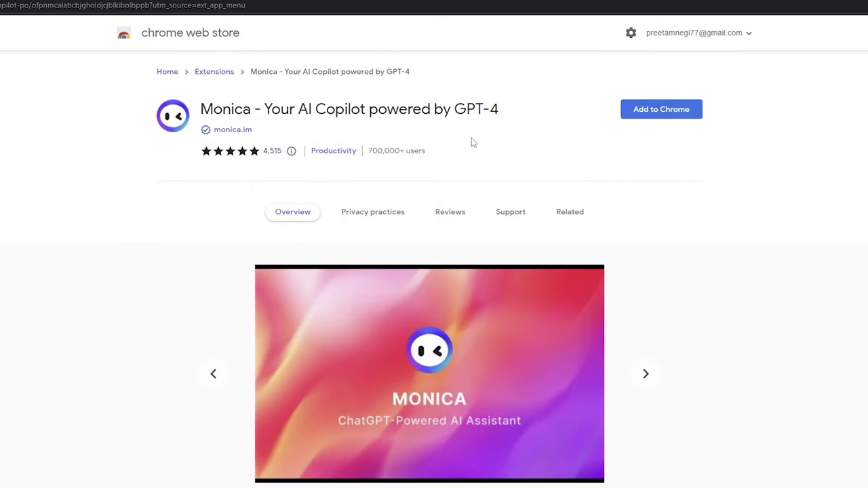
left_click(656, 109)
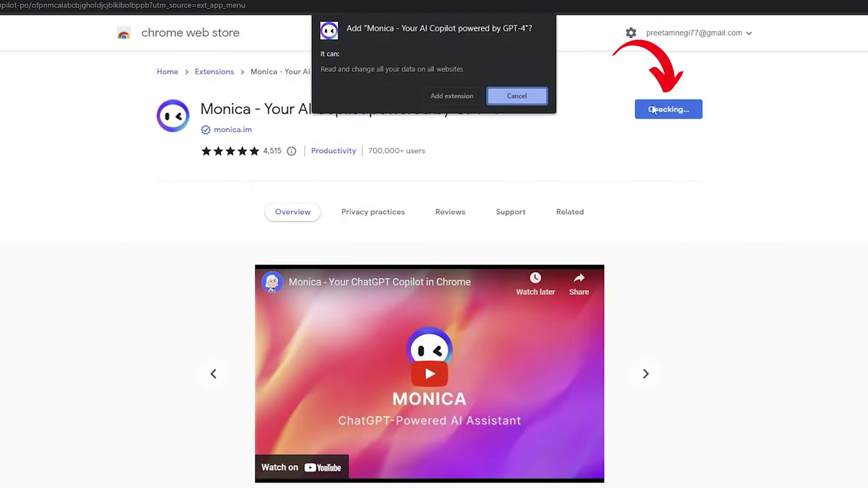
left_click(452, 96)
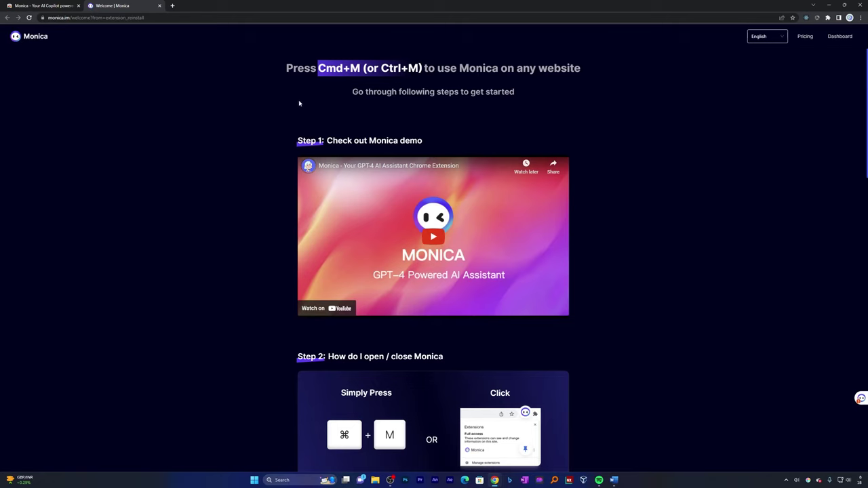
Scroll through Monica's welcome page
scroll(293, 106, "down", 5)
scroll(293, 106, "up", 5)
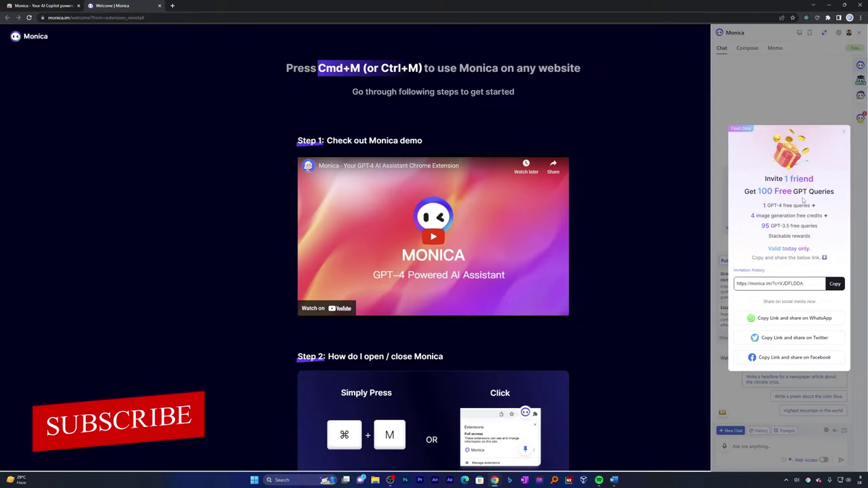
Close the invite-a-friend popup and switch the chat to Genius (GPT-4)
left_click(841, 133)
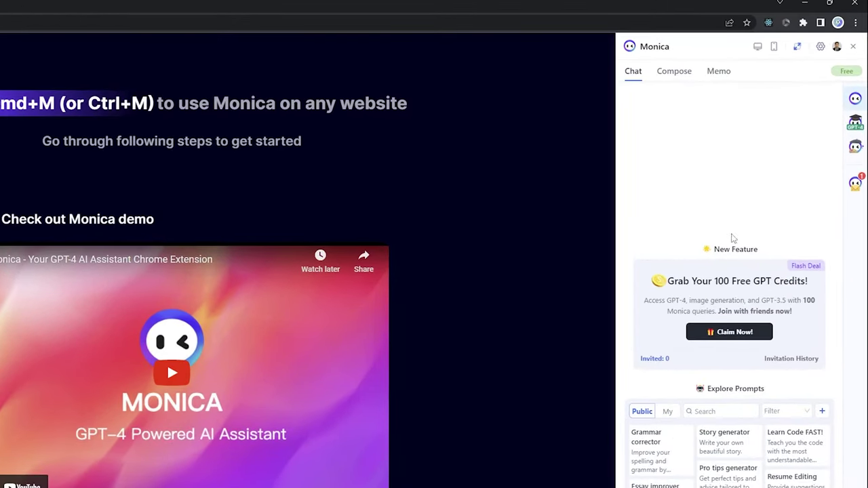
left_click(856, 123)
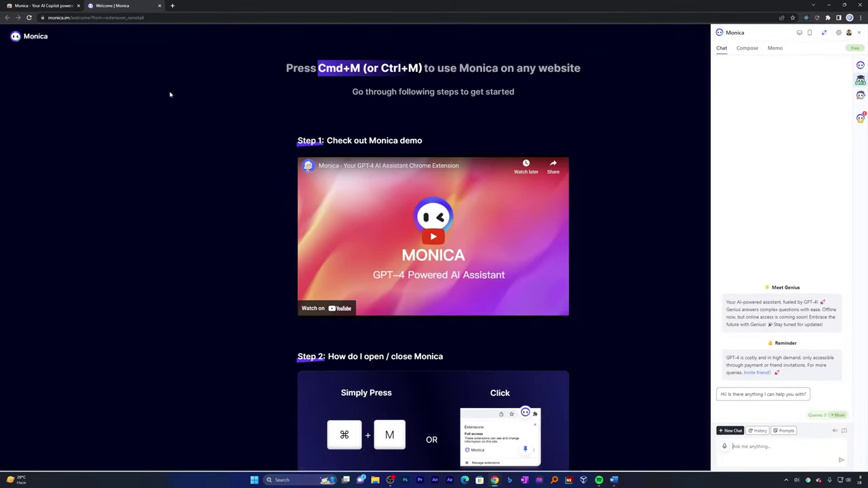
Load technoholicplus.com and open the RX 7900 XTX article
scroll(170, 95, "down", 15)
scroll(103, 28, "up", 12)
left_click(155, 19)
type("technoholicplus.com")
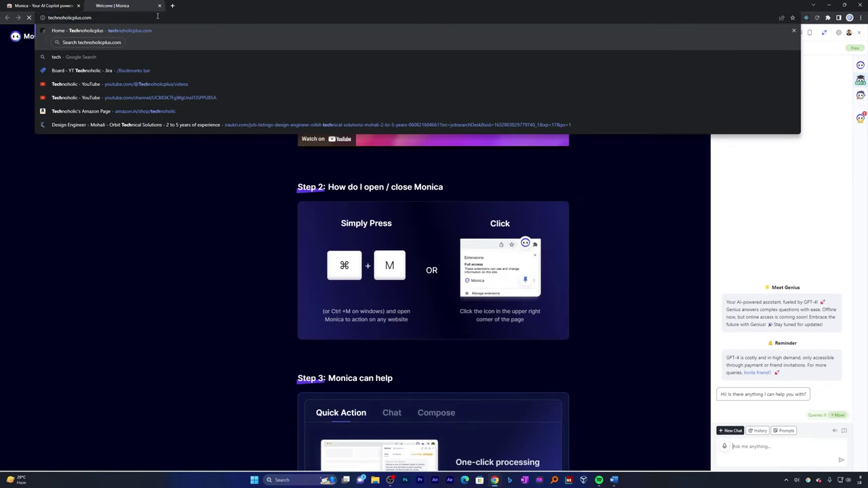
key("Return")
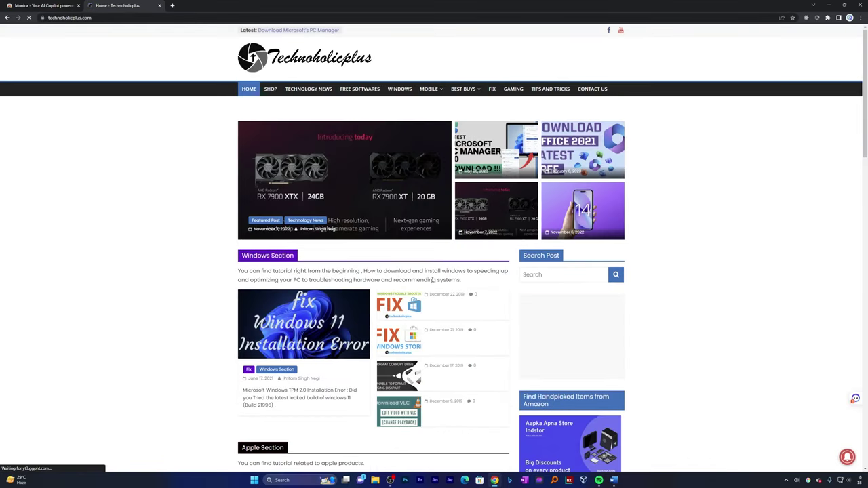
scroll(557, 274, "down", 1)
left_click(286, 95)
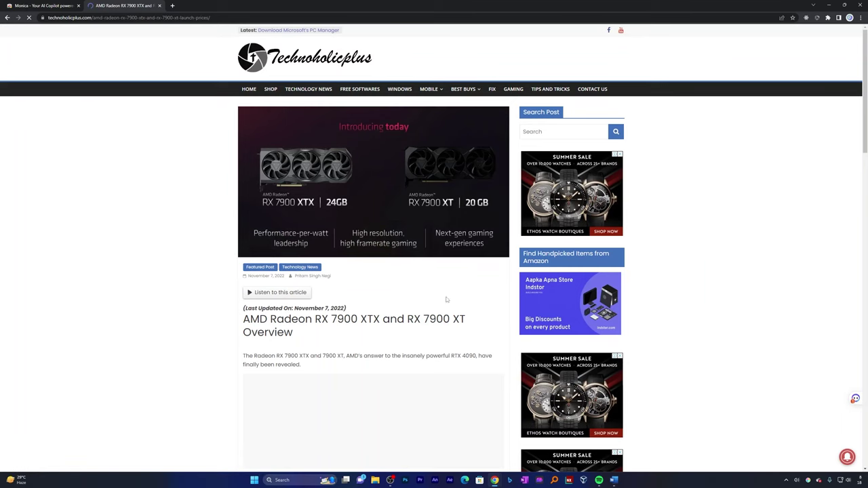
Open the Monica sidebar beside the article
scroll(418, 342, "down", 2)
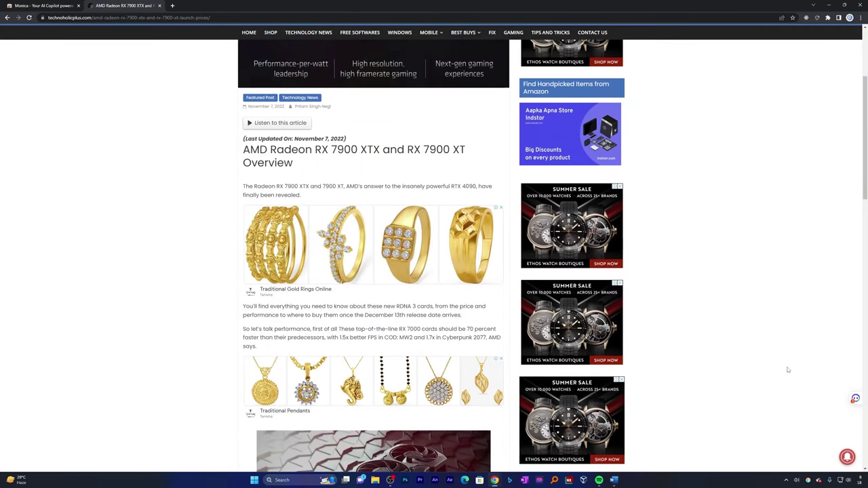
left_click(854, 399)
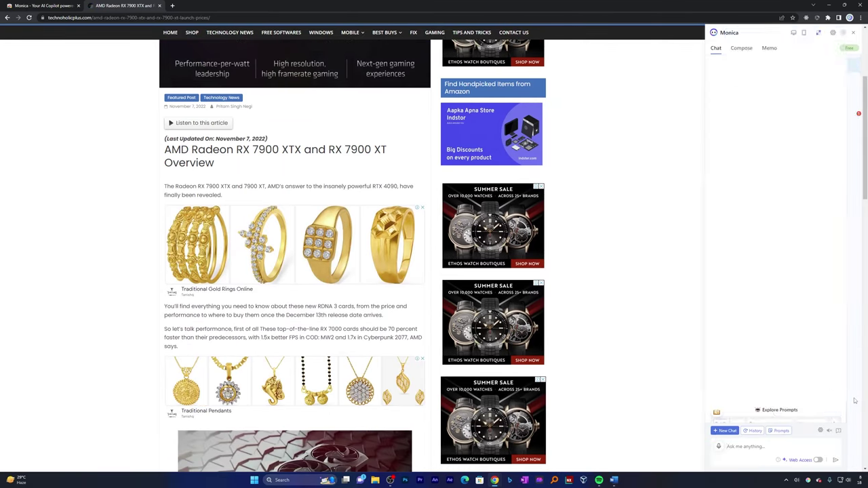
left_click(854, 32)
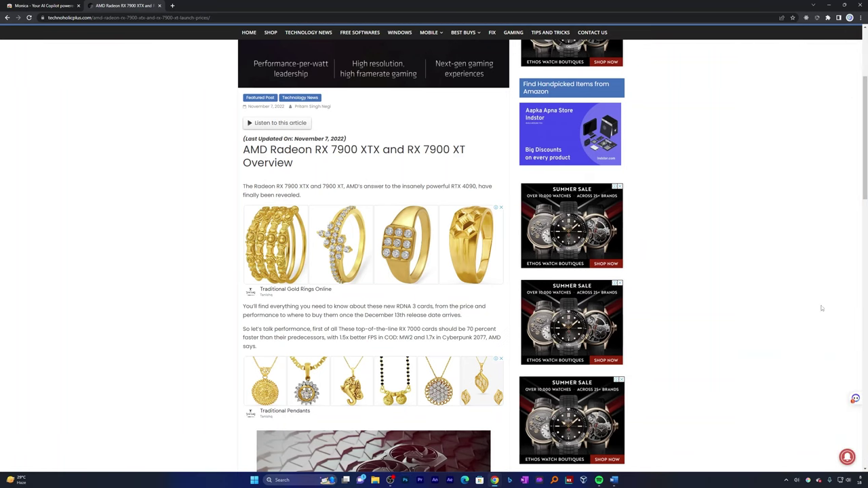
left_click(850, 399)
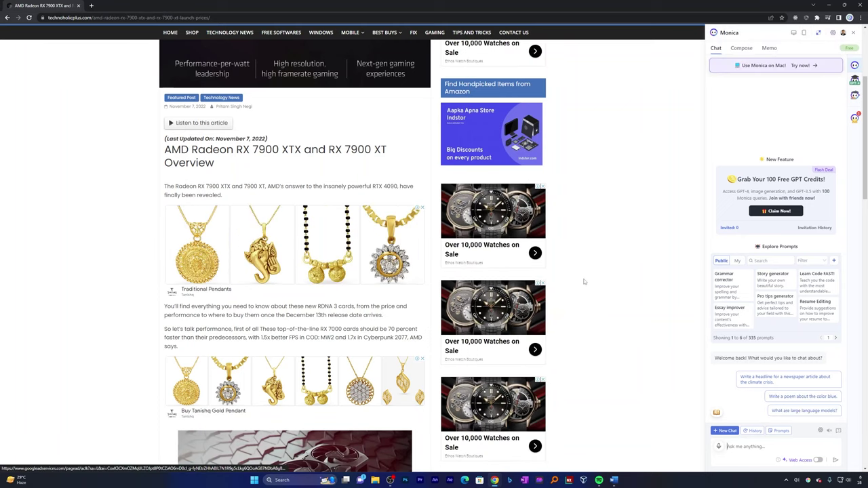
scroll(287, 242, "down", 1)
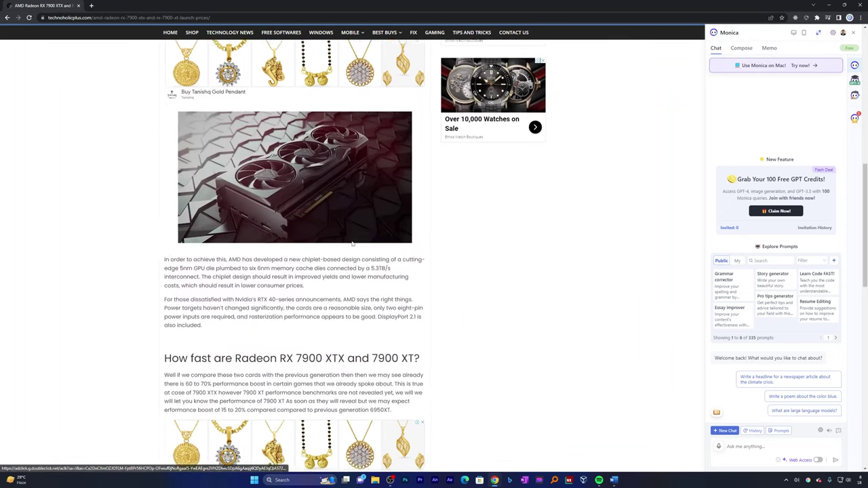
scroll(352, 244, "down", 9)
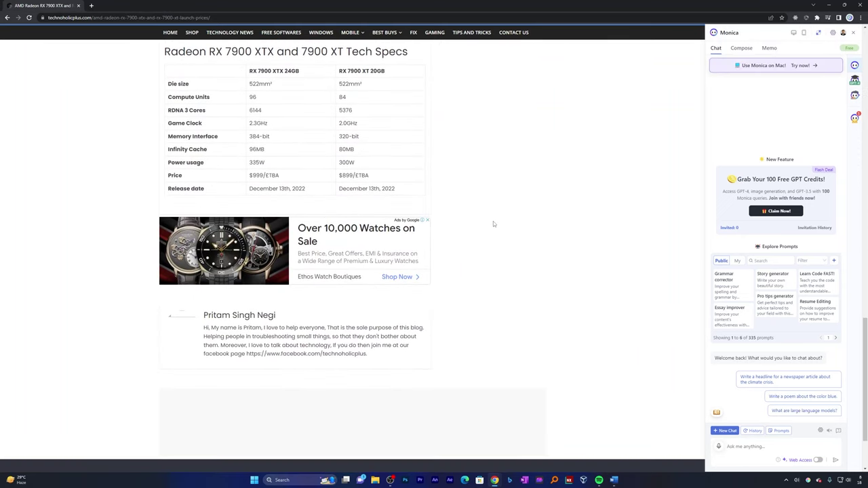
scroll(494, 225, "up", 3)
Have Monica read the article and answer the suggested performance-boost question
mouse_move(712, 415)
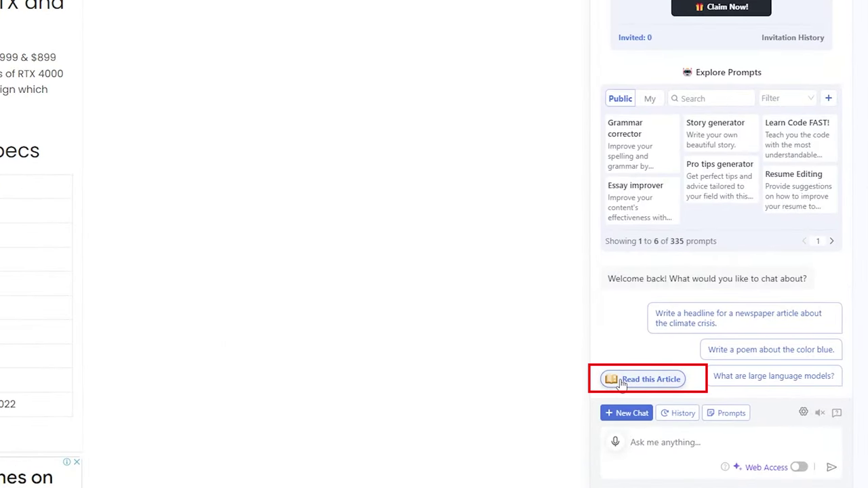
left_click(621, 382)
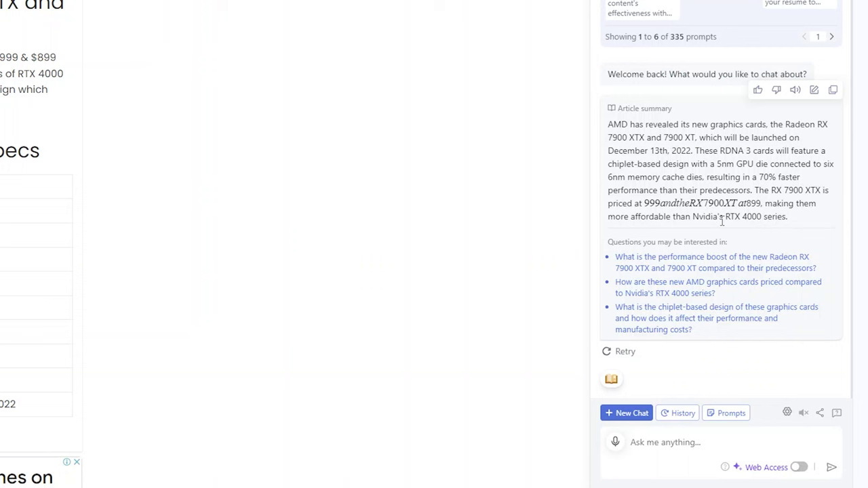
left_click(678, 263)
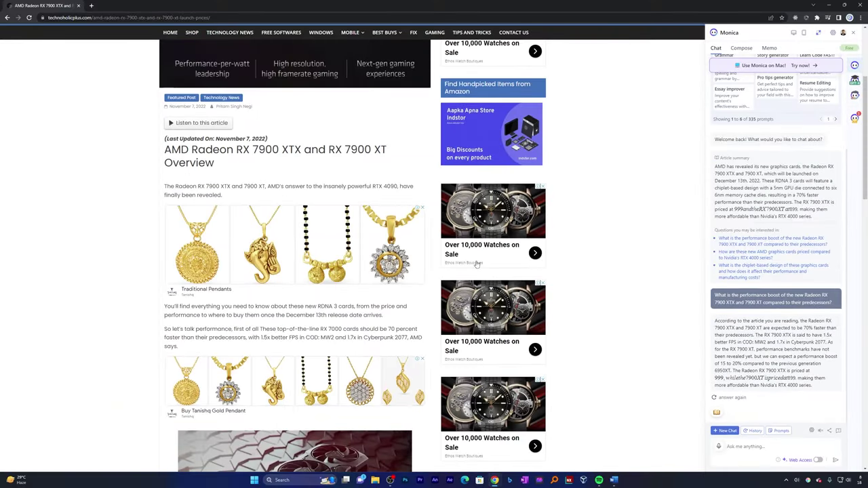
scroll(482, 264, "down", 2)
scroll(493, 270, "down", 2)
scroll(492, 271, "down", 10)
scroll(493, 270, "up", 15)
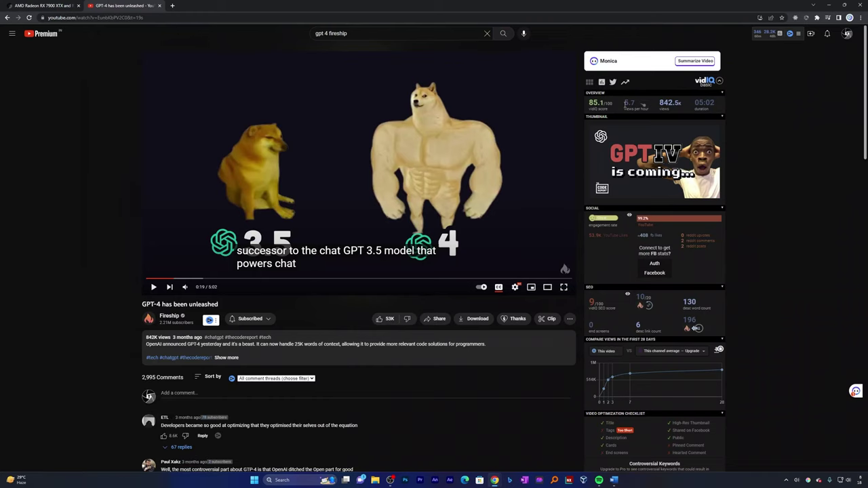
Summarize the GPT-4 video, then jump to its 03:47 and 00:00 highlights
left_click(697, 61)
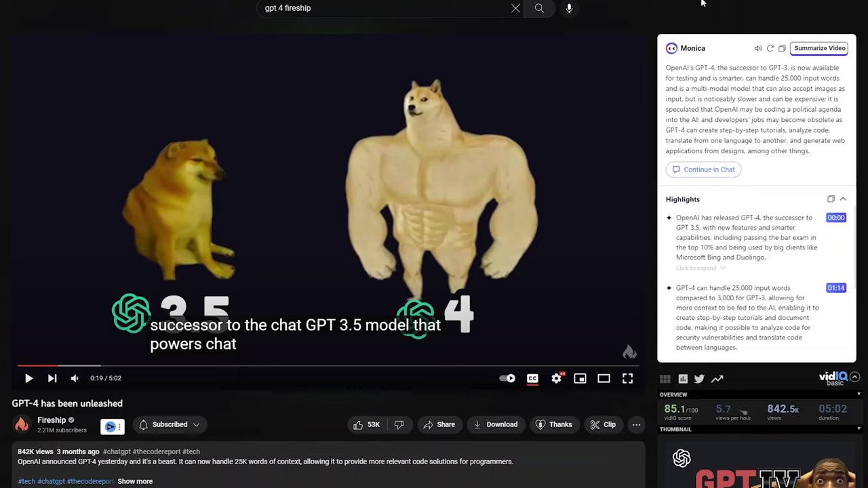
scroll(775, 287, "down", 2)
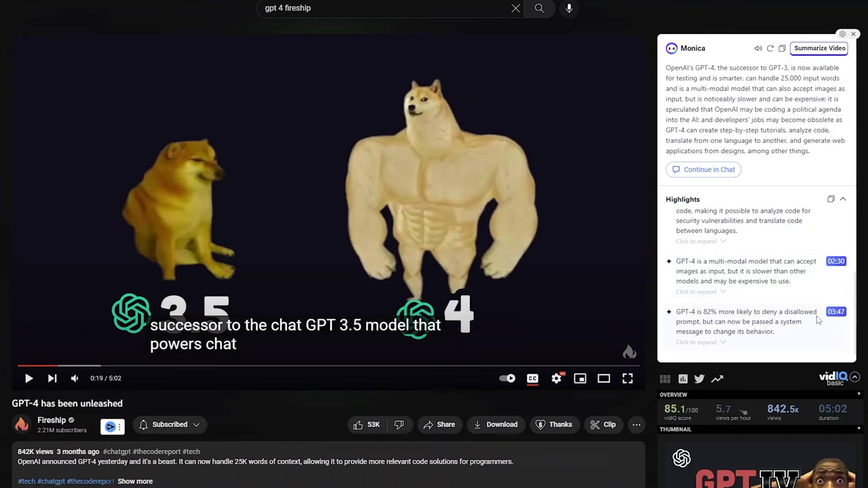
left_click(836, 314)
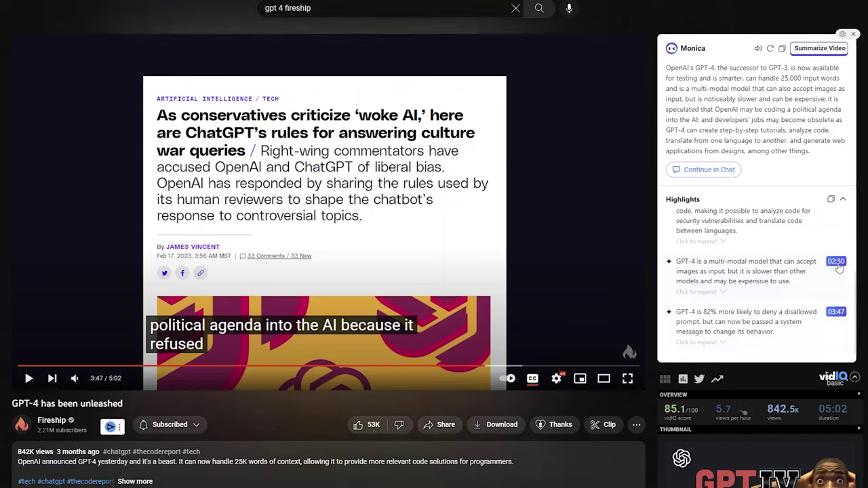
scroll(760, 270, "up", 5)
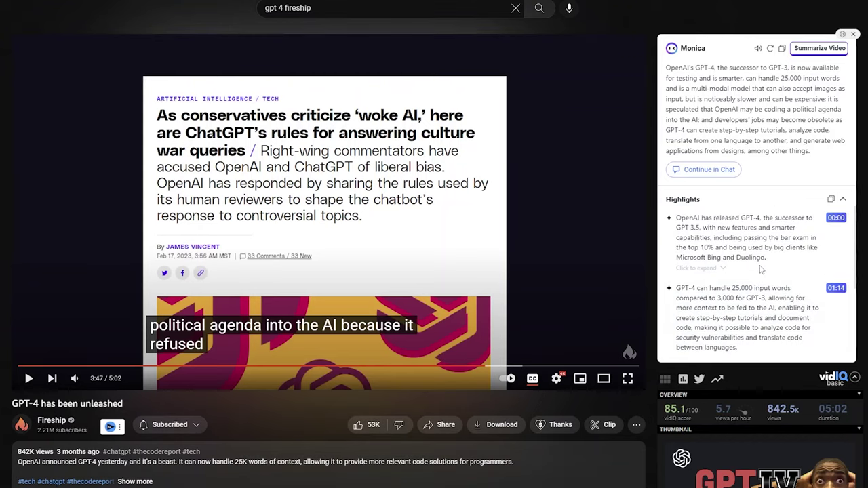
left_click(836, 217)
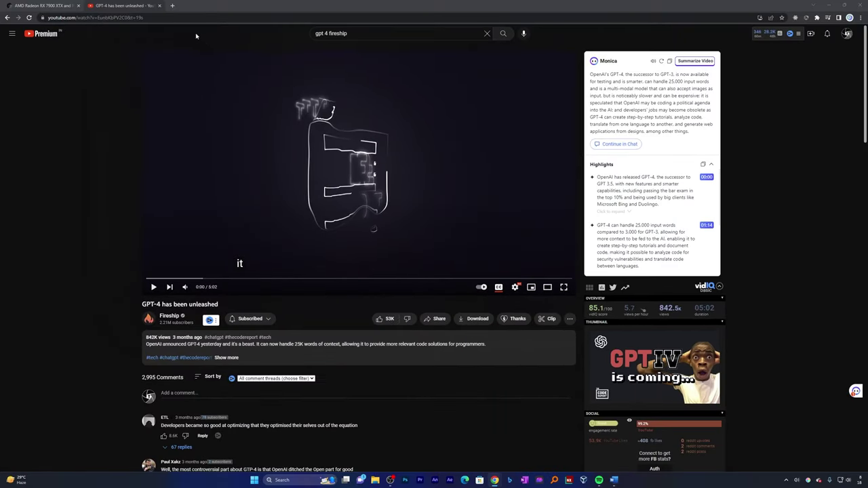
Search Google for 'tell me more about monica extension' in a new tab and view Monica's answer
left_click(172, 6)
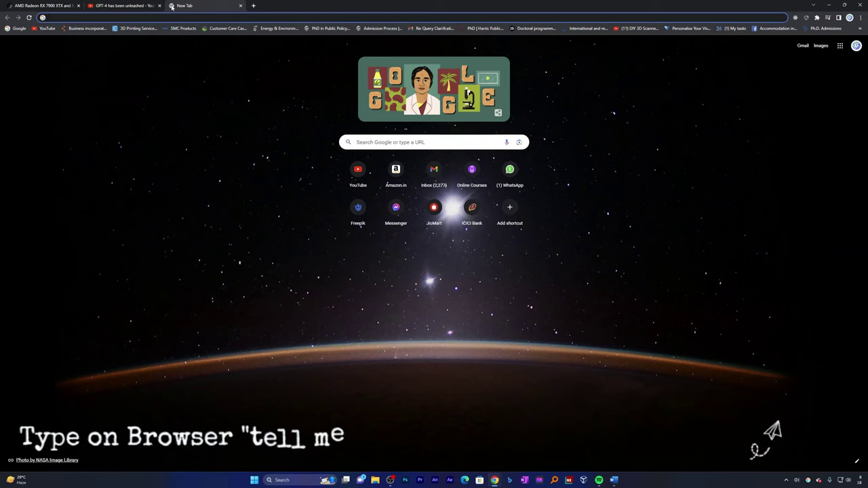
type("tell me ")
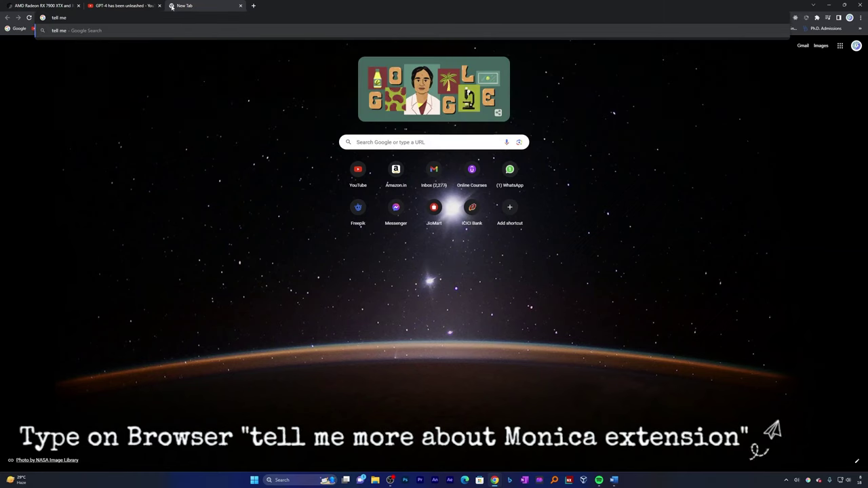
type("more about ")
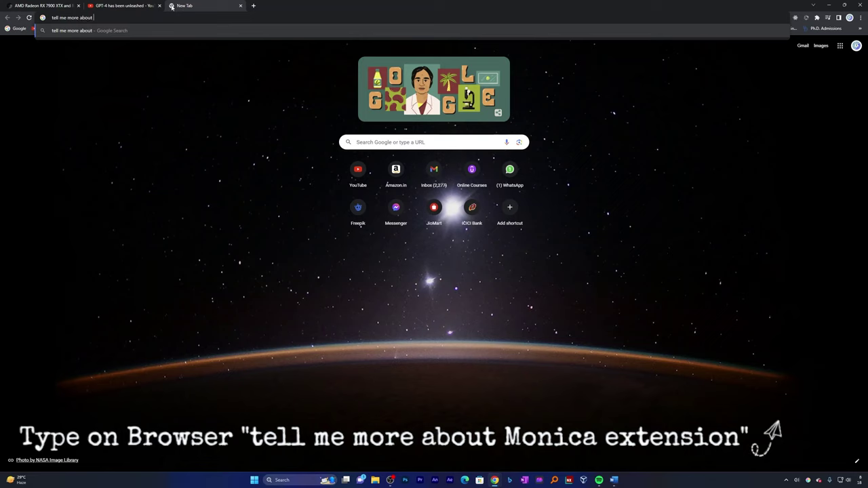
type("monica")
type(" ext")
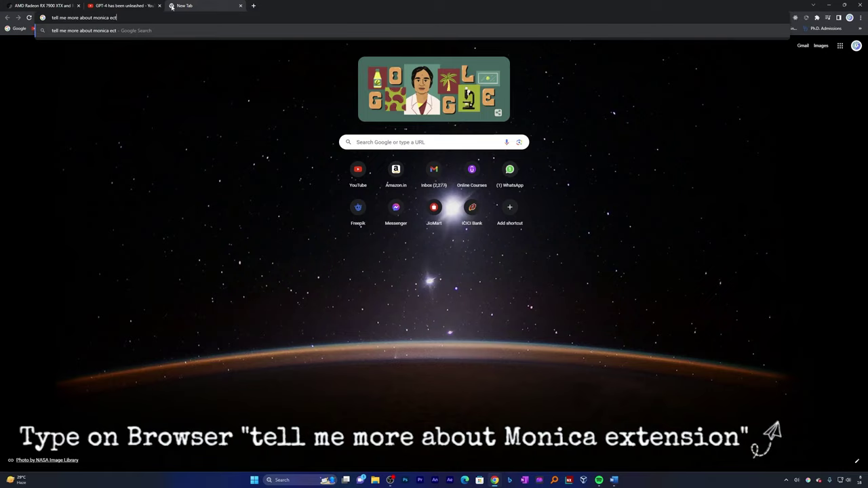
type("ension")
key("Return")
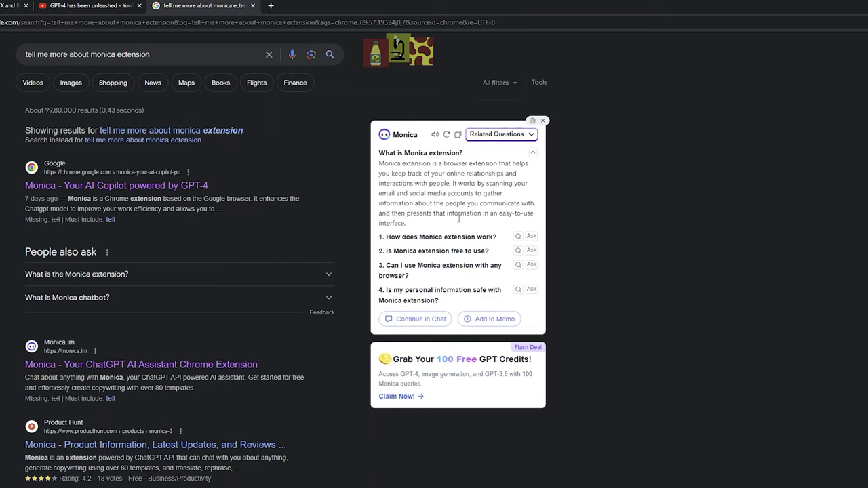
scroll(518, 290, "down", 1)
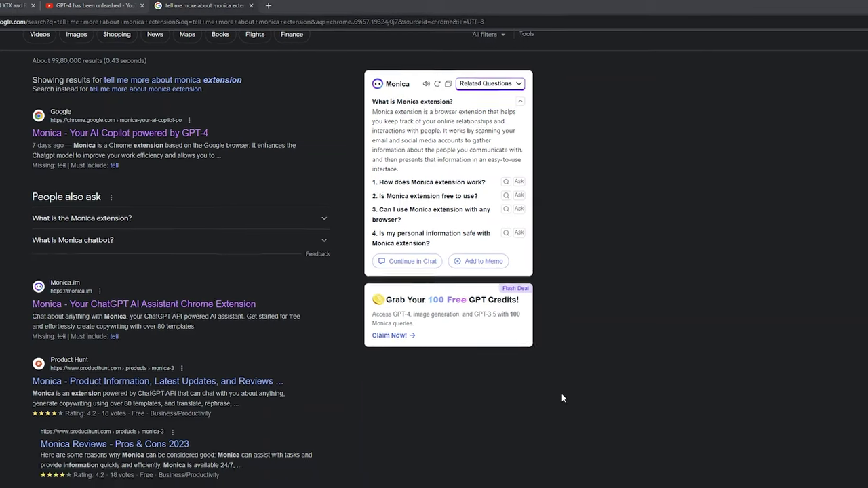
Open Monica's Compose panel and enter the AI essay topic
scroll(855, 313, "up", 1)
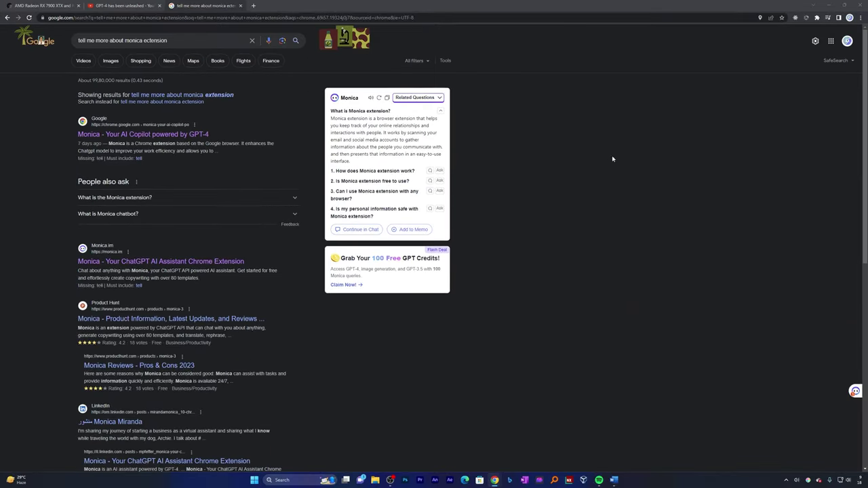
left_click(855, 391)
left_click(742, 48)
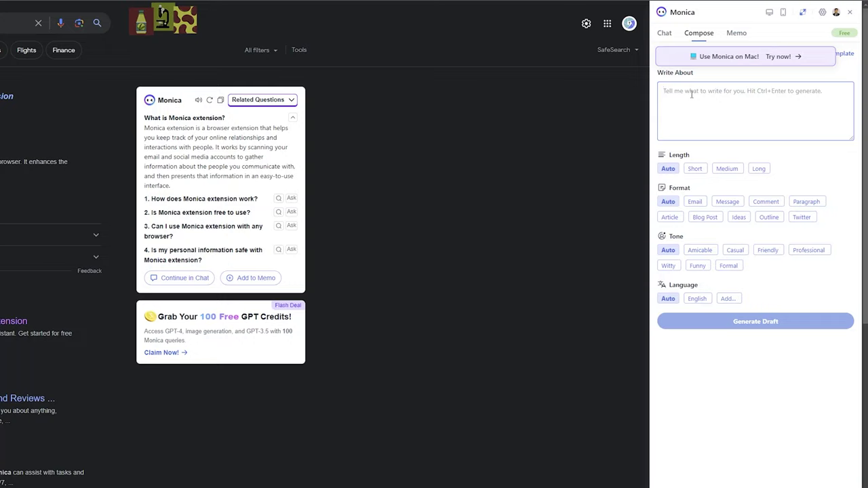
type("I")
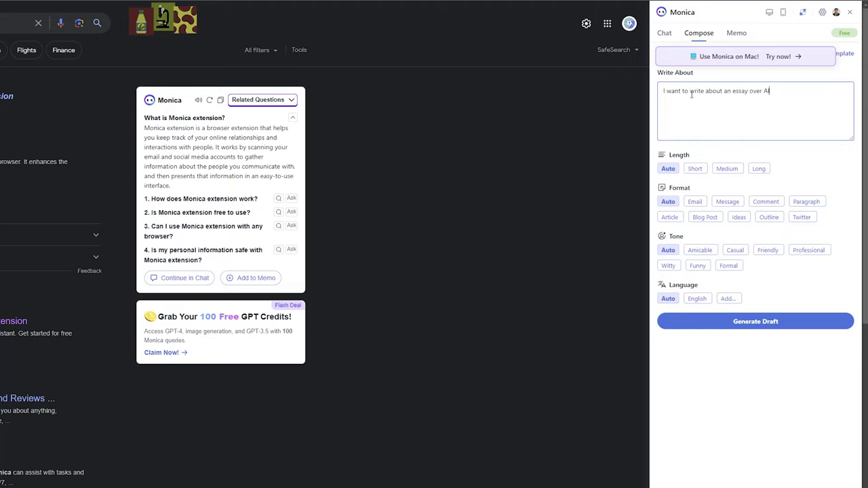
Choose Short length, Message format, Casual tone and Hindi language
left_click(695, 168)
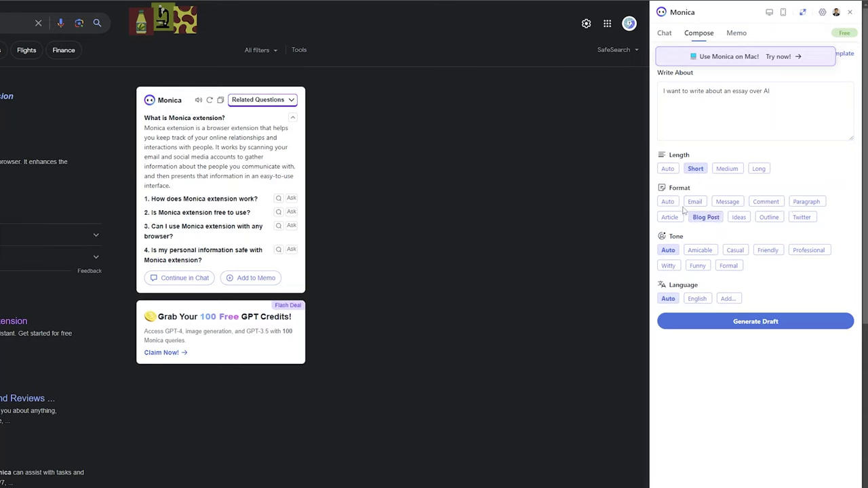
left_click(727, 202)
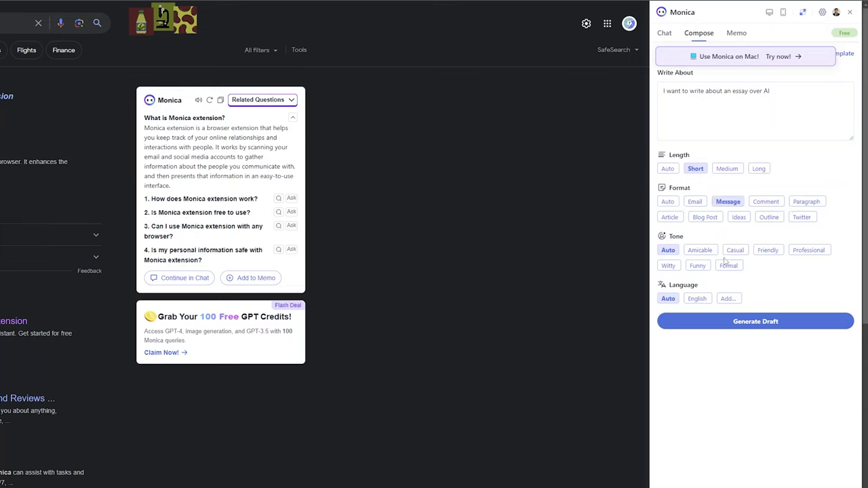
left_click(737, 251)
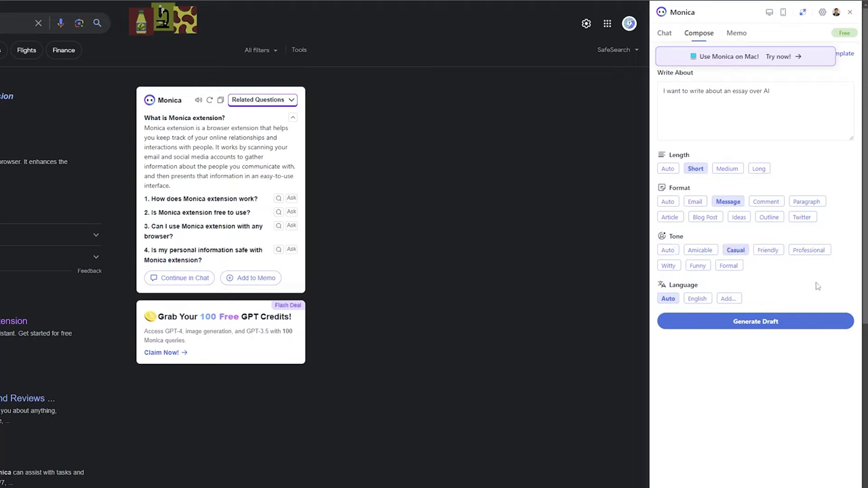
left_click(728, 299)
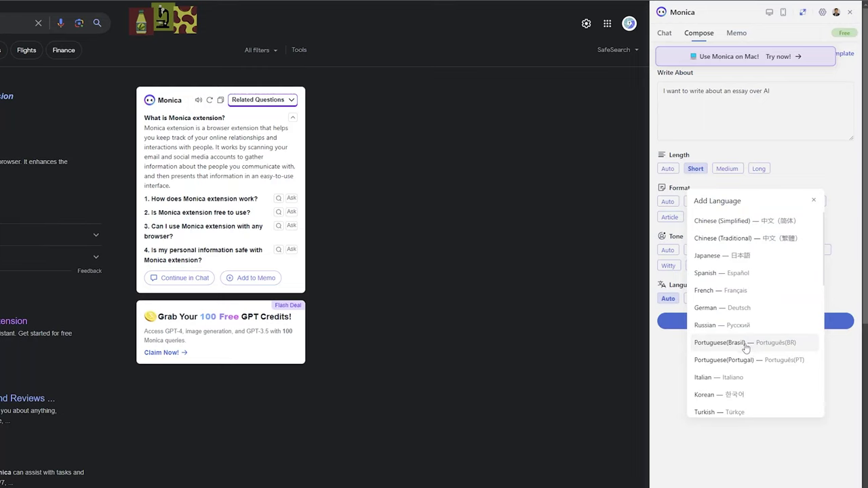
scroll(750, 351, "down", 1)
scroll(752, 353, "down", 5)
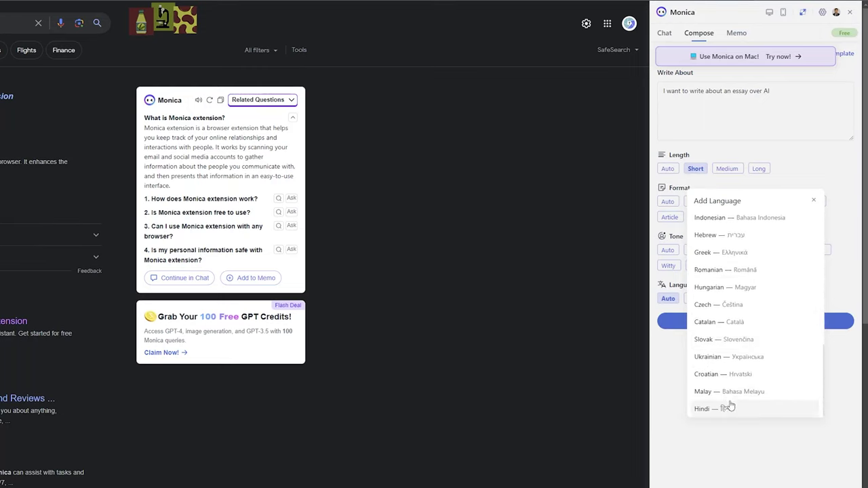
left_click(730, 411)
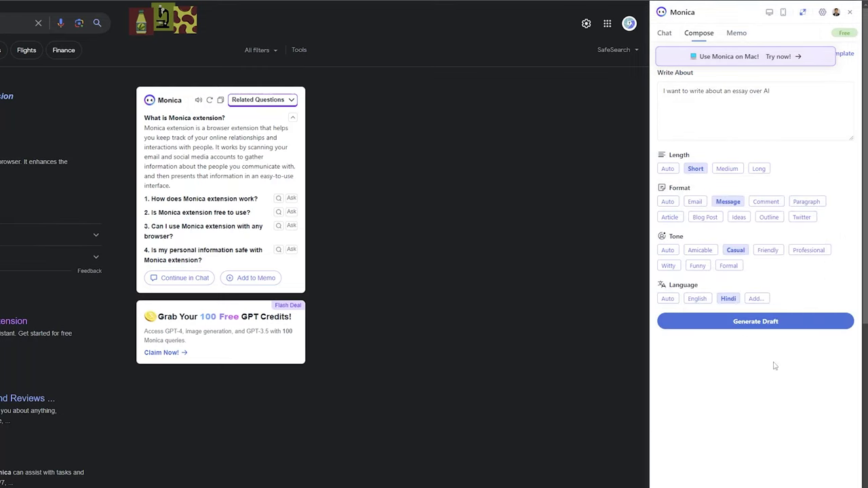
Generate the Hindi draft, then regenerate it in English
left_click(772, 324)
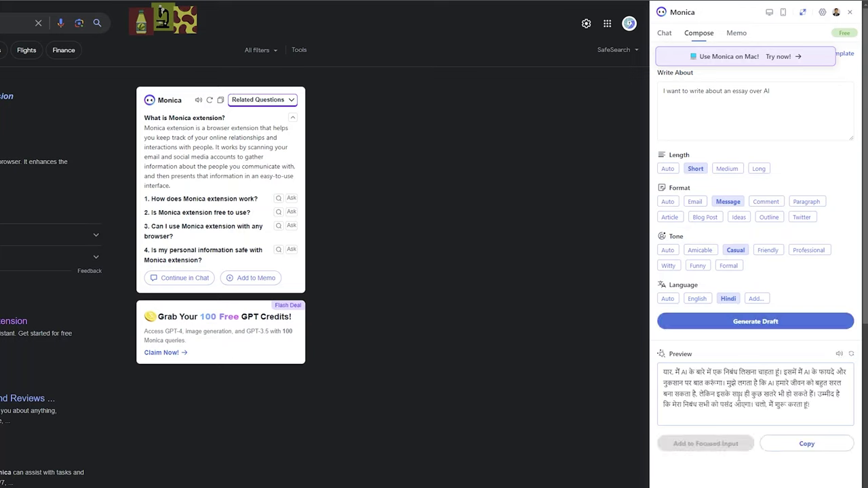
left_click(697, 299)
left_click(706, 322)
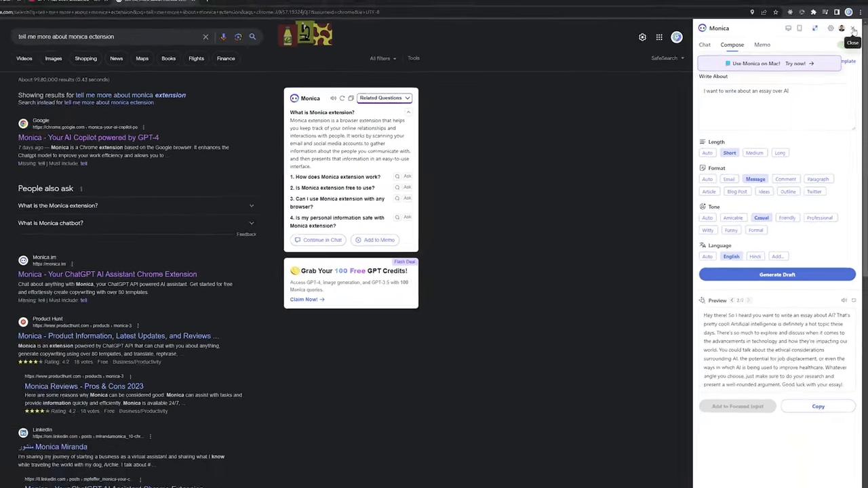
Reopen the Monica sidebar on the Chat view and bring up the Artist image generator
left_click(851, 12)
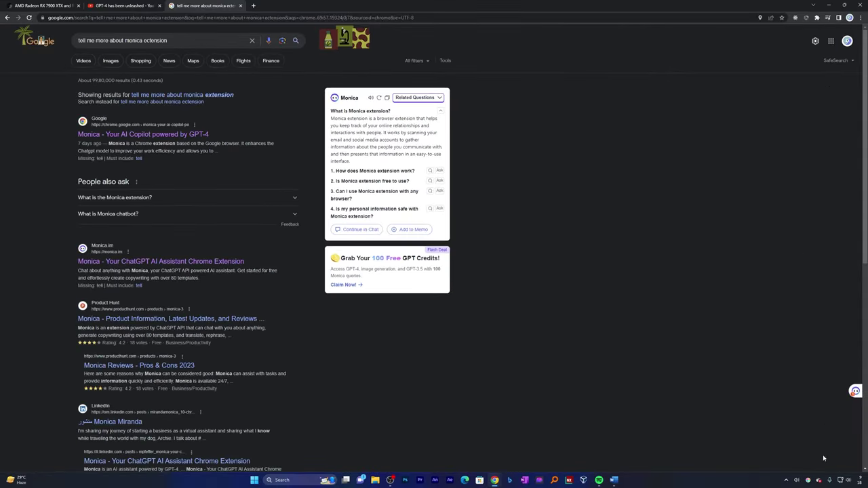
left_click(855, 392)
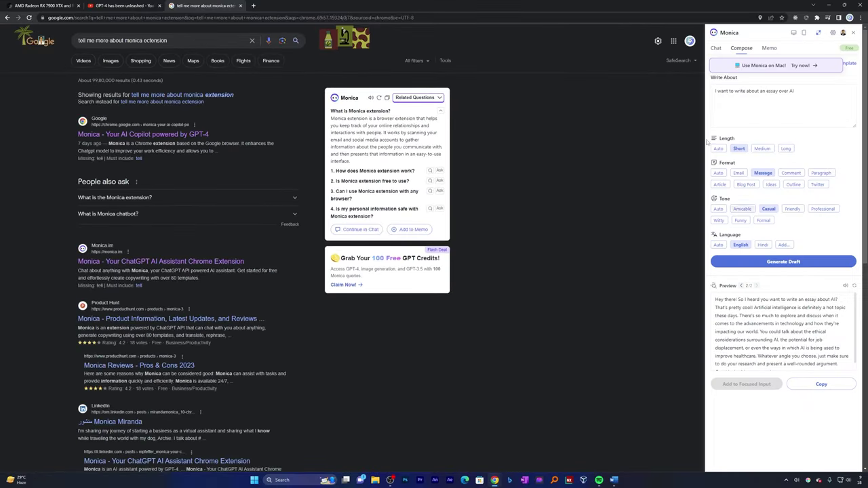
left_click(716, 48)
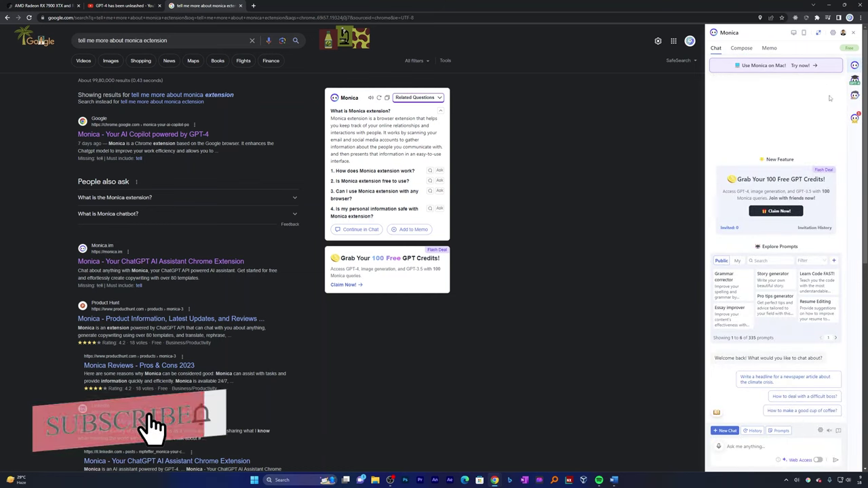
left_click(854, 97)
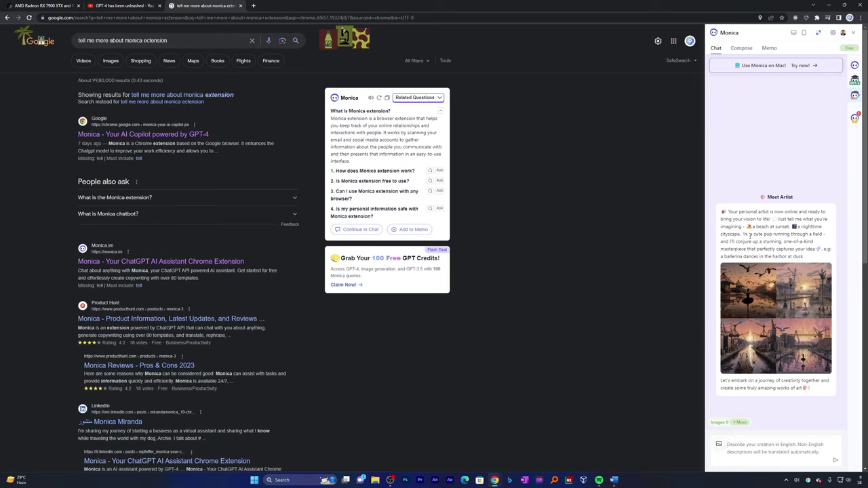
Highlight the cute pup example prompt text in Artist, then dismiss the context menu
left_click_drag(749, 235, 822, 234)
right_click(822, 235)
left_click(771, 293)
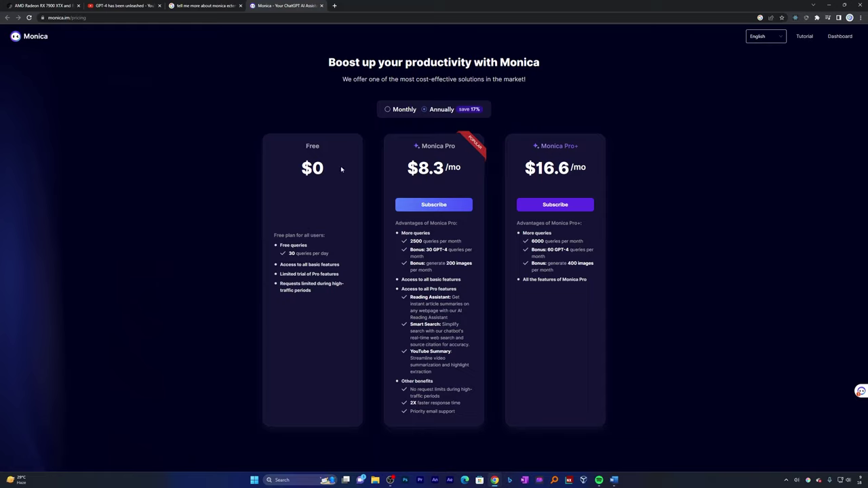
left_click(614, 479)
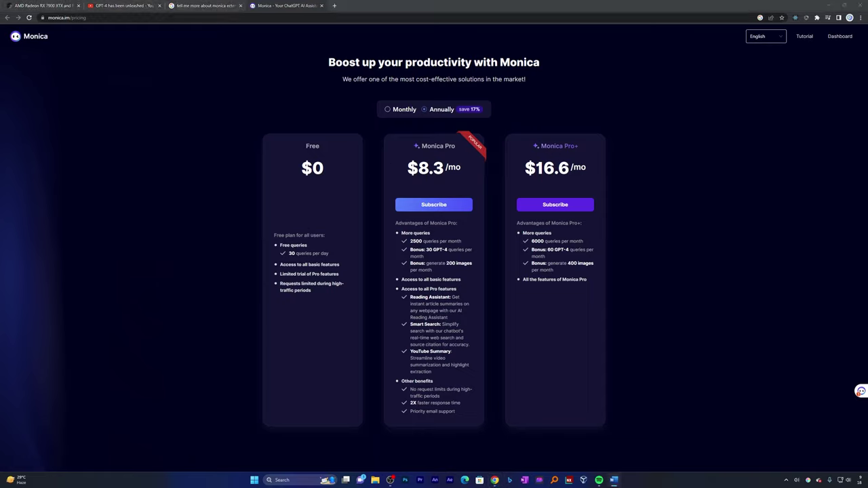